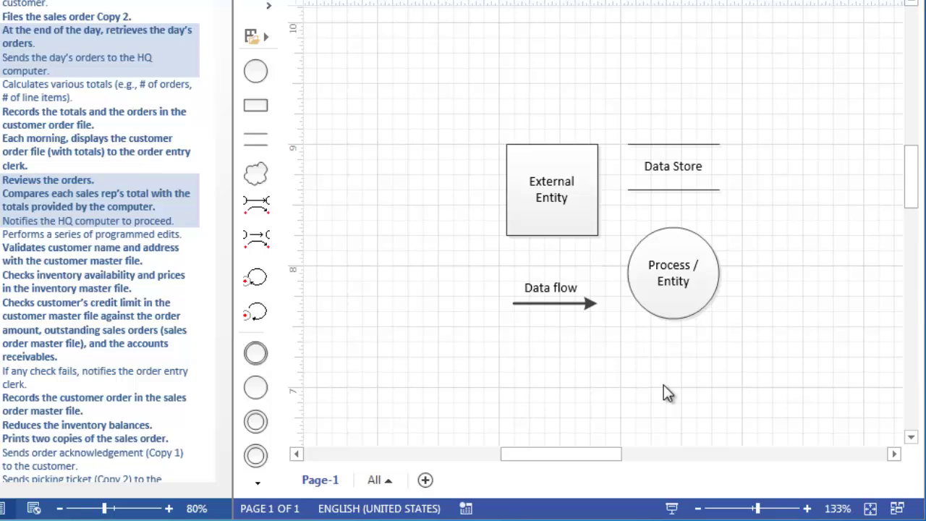
Delete the Data Store shape and spread out the remaining shapes, placing the process circle centrally between free space on both sides.
click(680, 189)
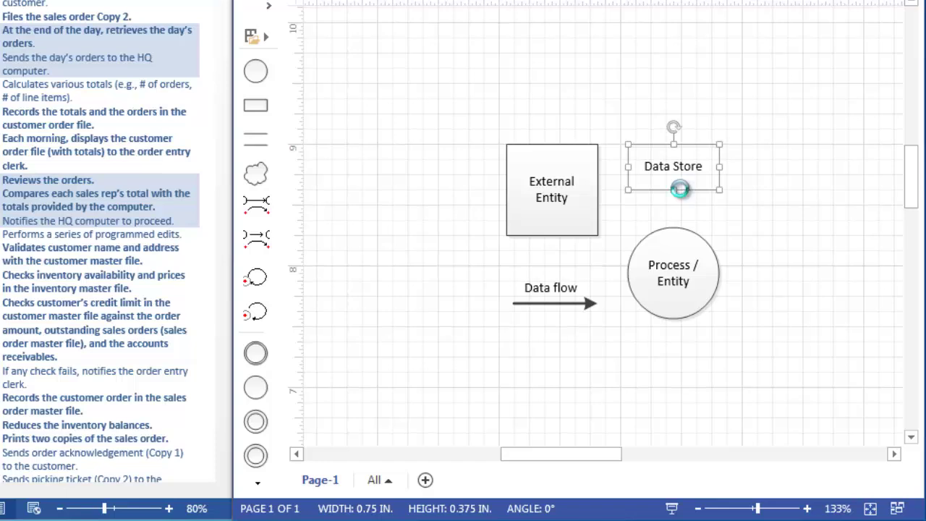
key(Delete)
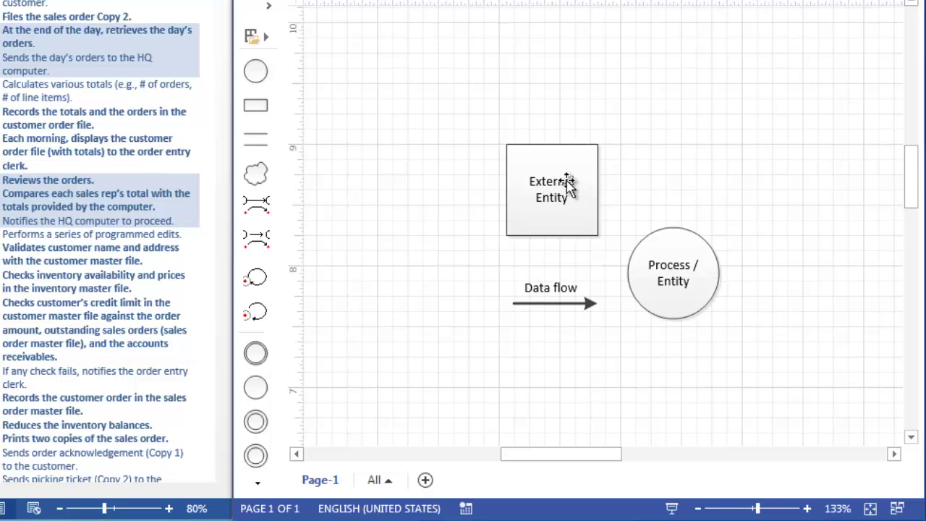
drag(561, 175, 391, 72)
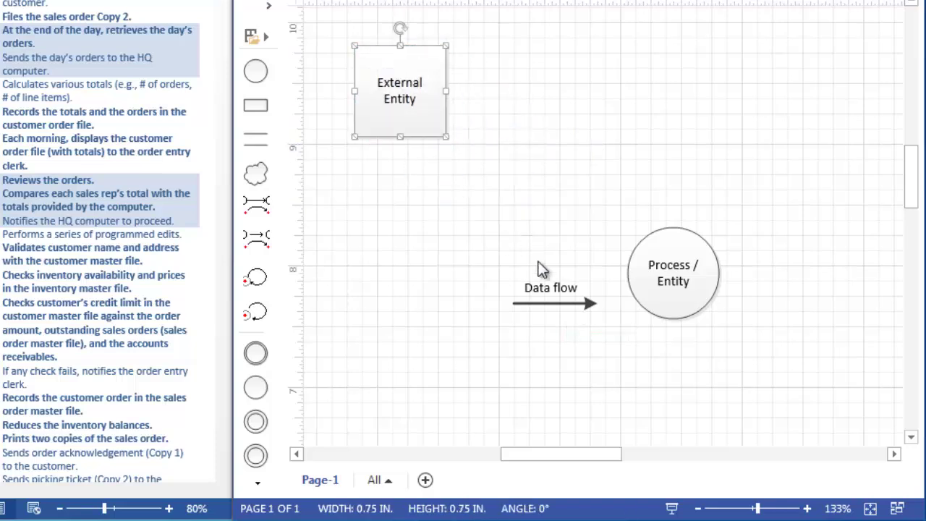
drag(559, 303, 376, 331)
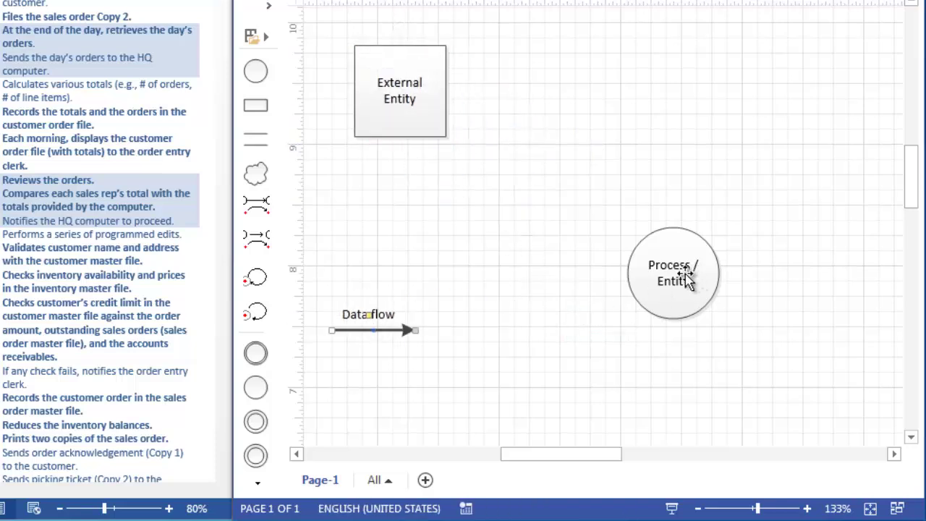
drag(682, 280, 605, 206)
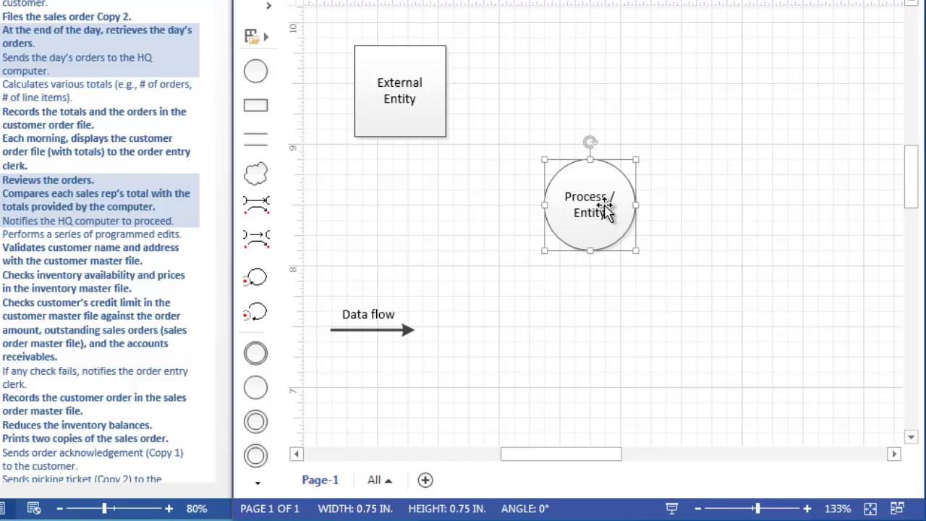
drag(605, 208, 620, 209)
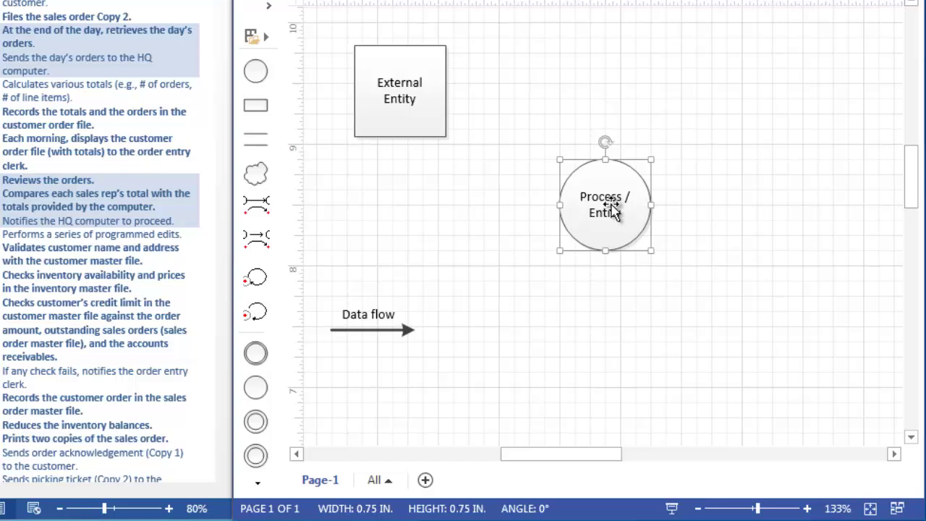
Relabel the process circle as "Order Entry Process".
double_click(611, 207)
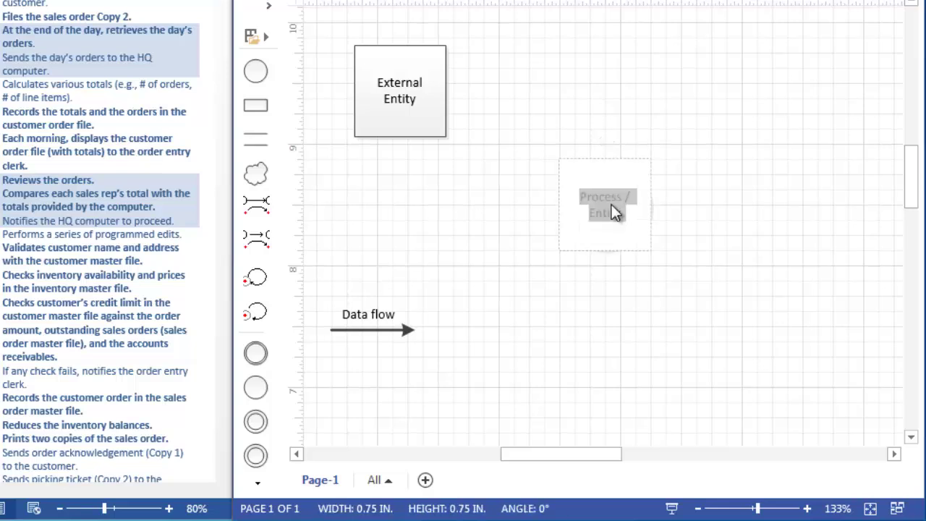
text(Or)
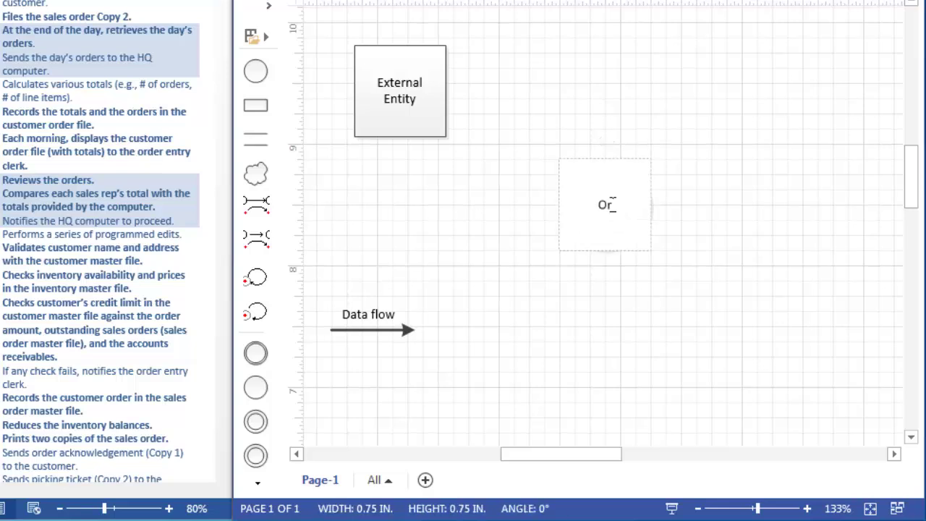
text(der Entry Process)
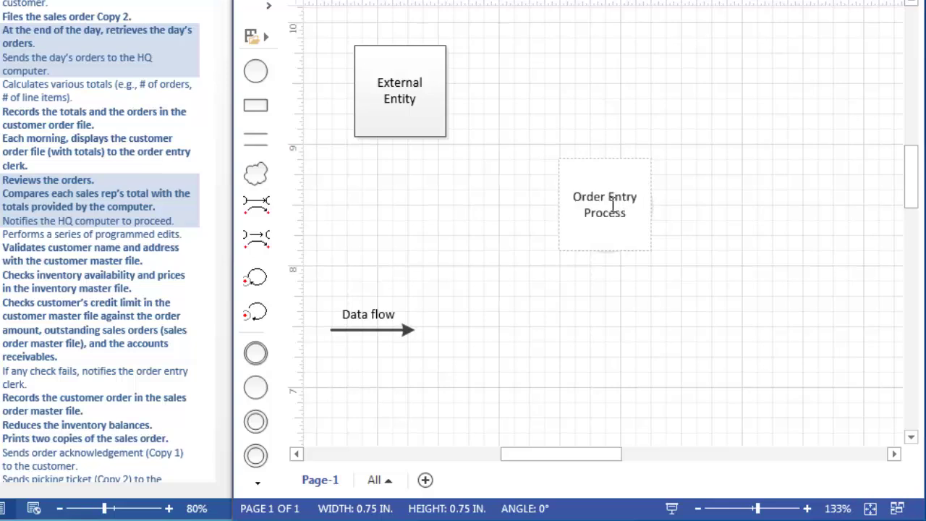
click(689, 302)
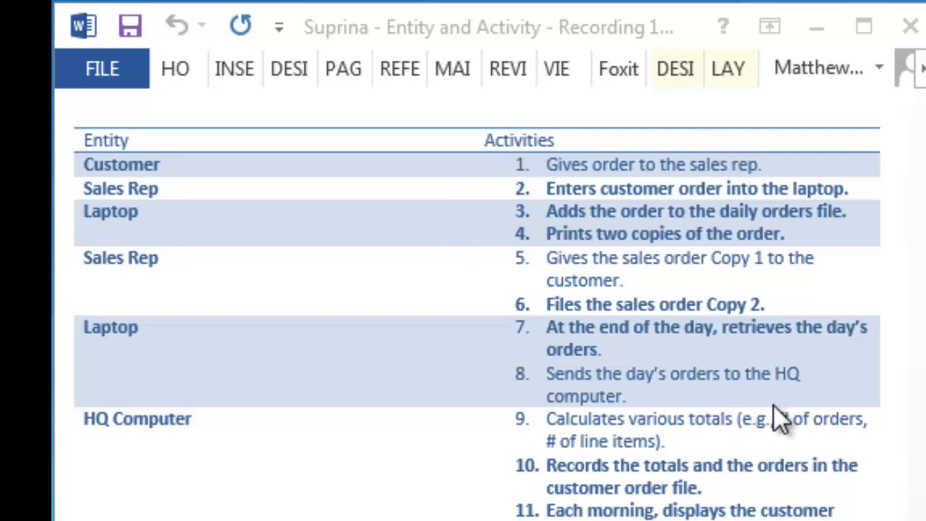
Duplicate the External Entity square and align one copy on each side of the Order Entry Process circle.
scroll(843, 86, down, 6)
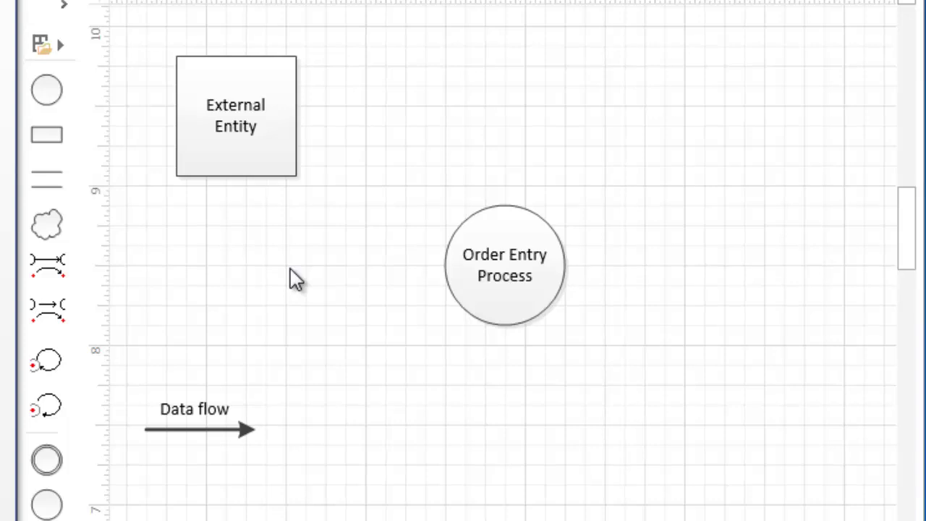
click(246, 126)
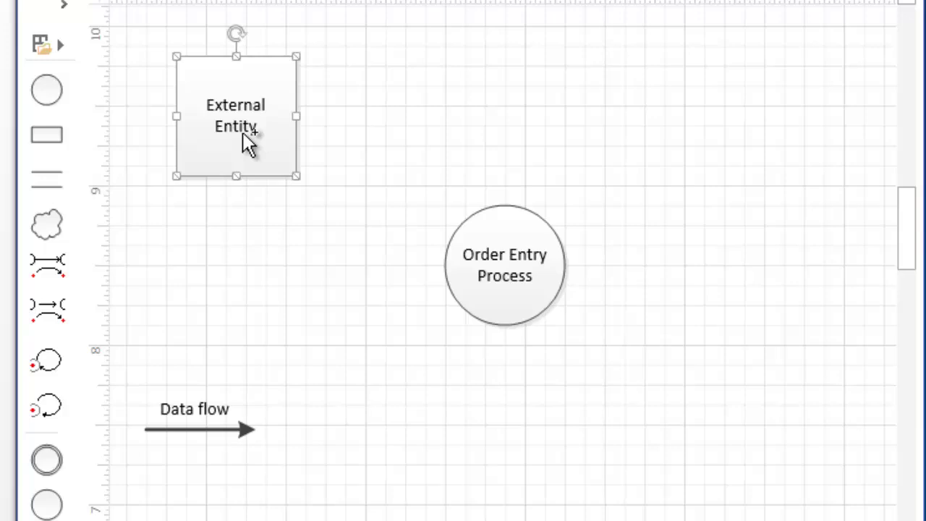
key(ctrl+d)
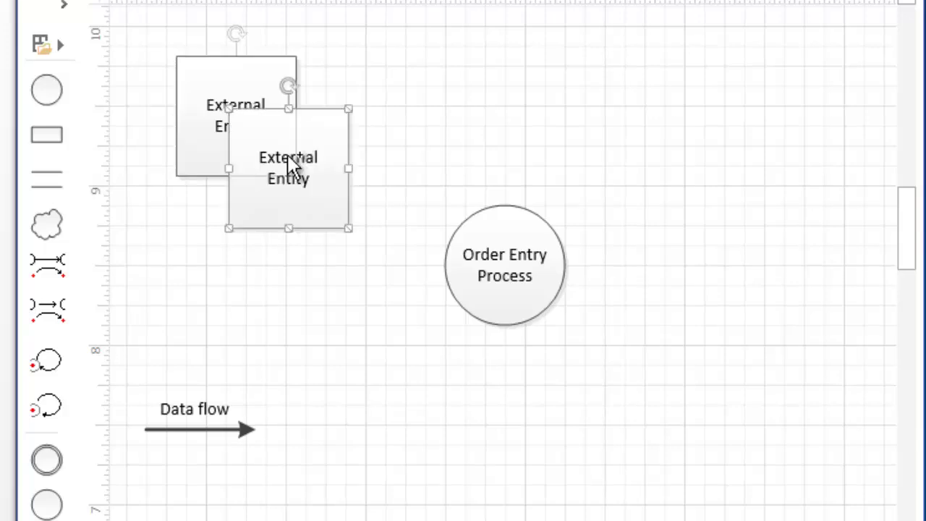
drag(292, 155, 788, 256)
drag(239, 125, 218, 277)
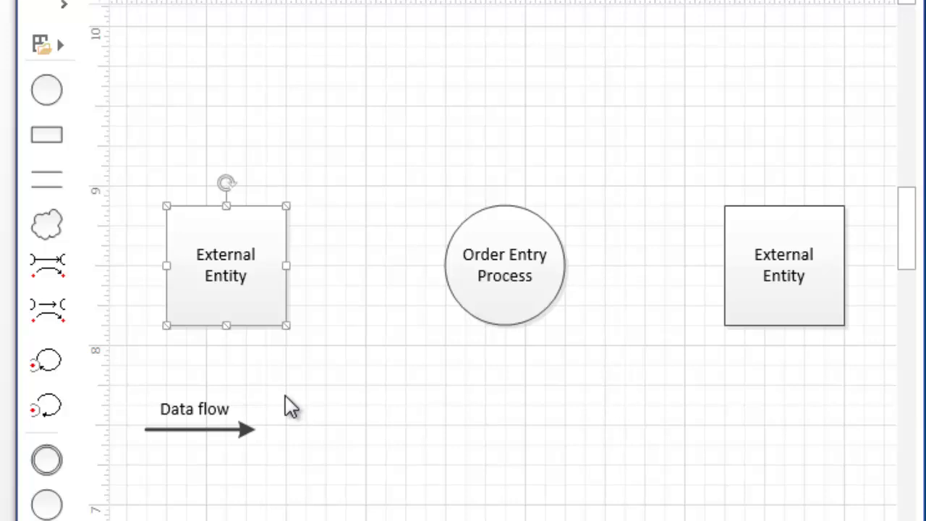
Label the external entity left of the circle "Customer" and the one right of it "Warehouse".
double_click(226, 289)
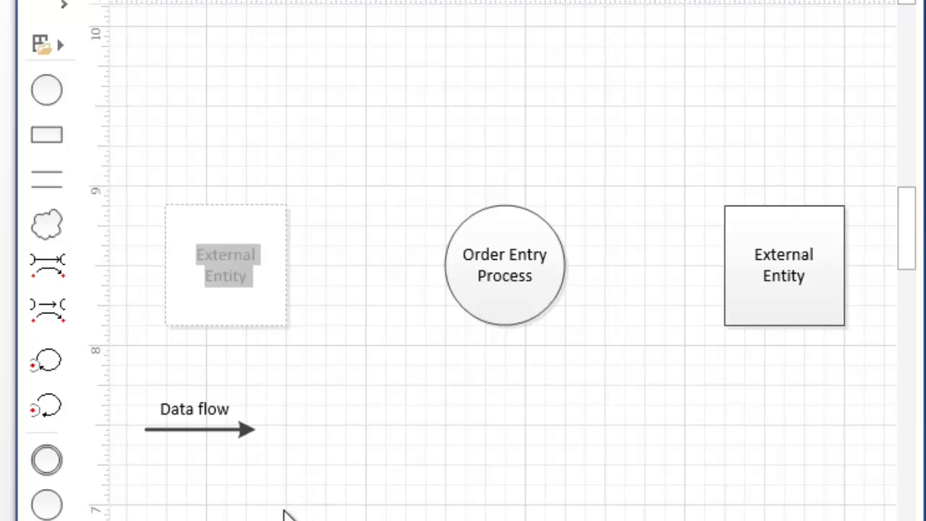
text(Customer)
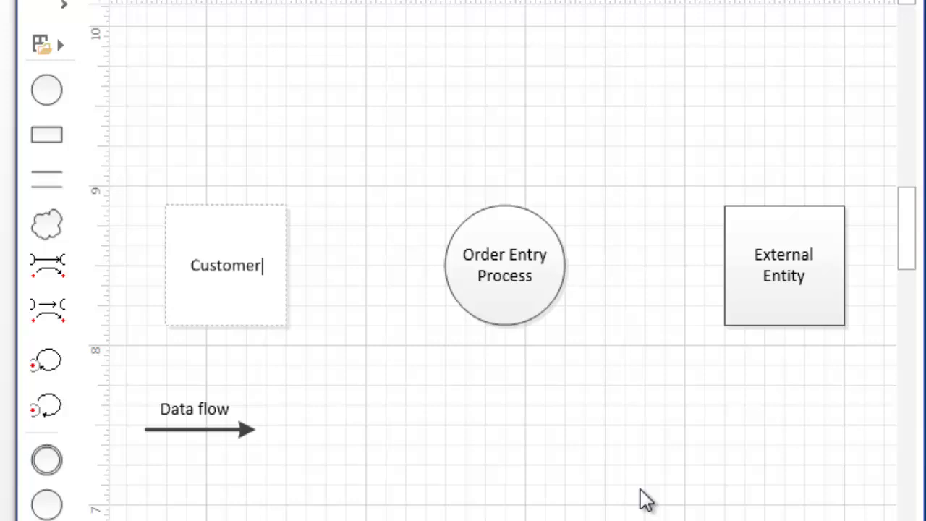
double_click(783, 279)
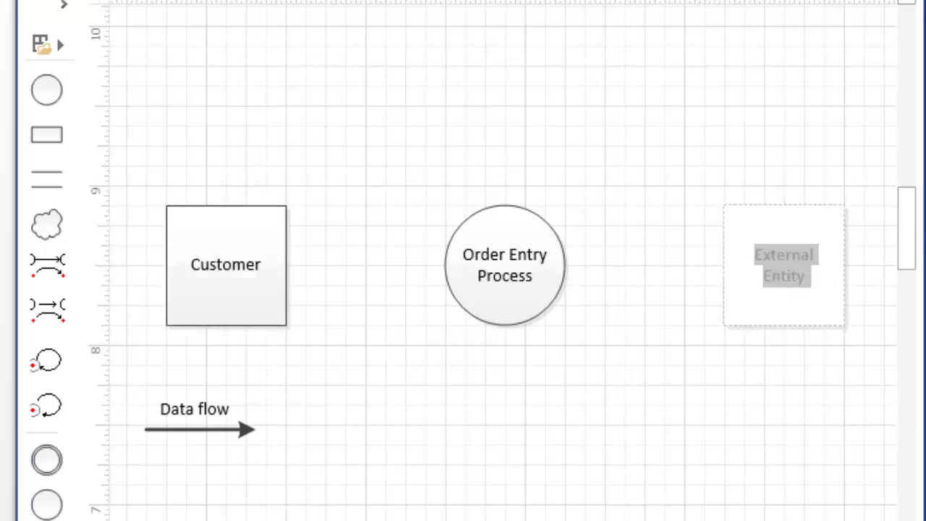
text(Warehouse)
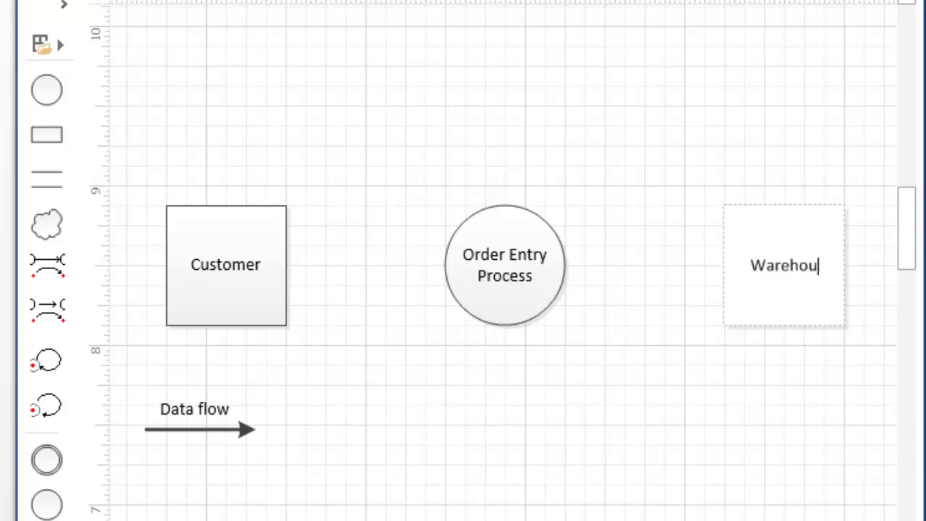
click(430, 420)
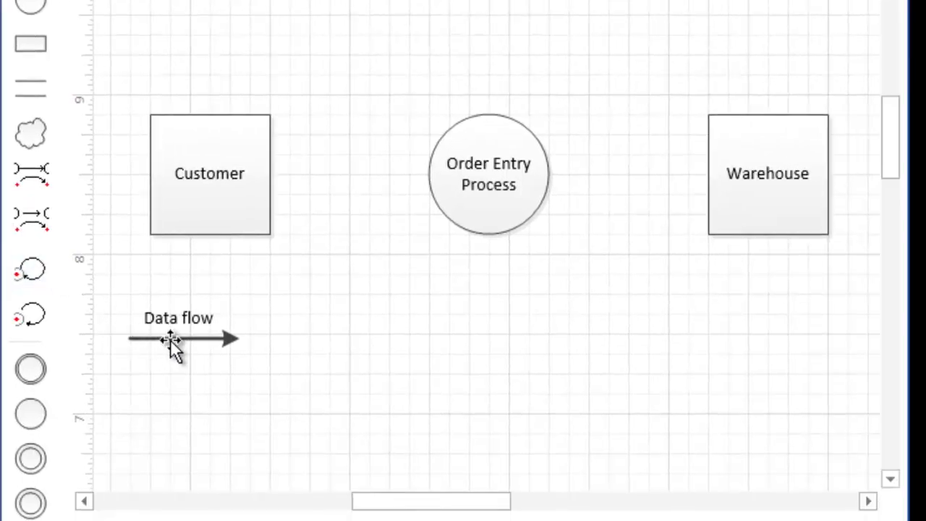
Connect the data flow arrow from Customer to the Order Entry Process and label it "Sales Order".
click(170, 339)
drag(160, 338, 308, 178)
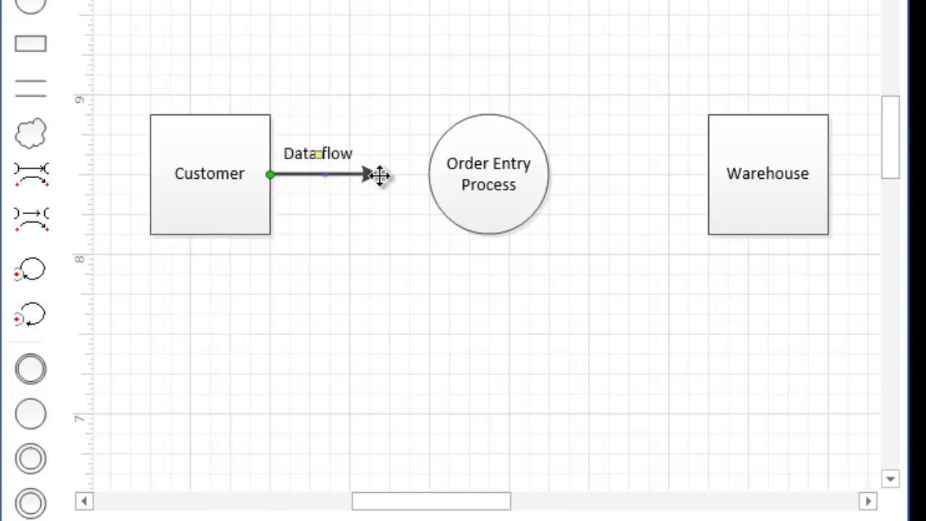
drag(379, 175, 428, 174)
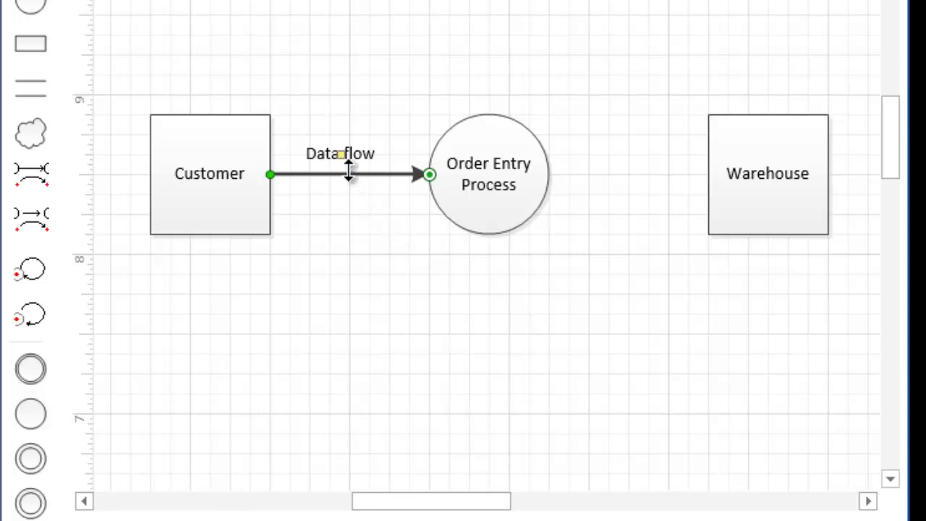
double_click(370, 175)
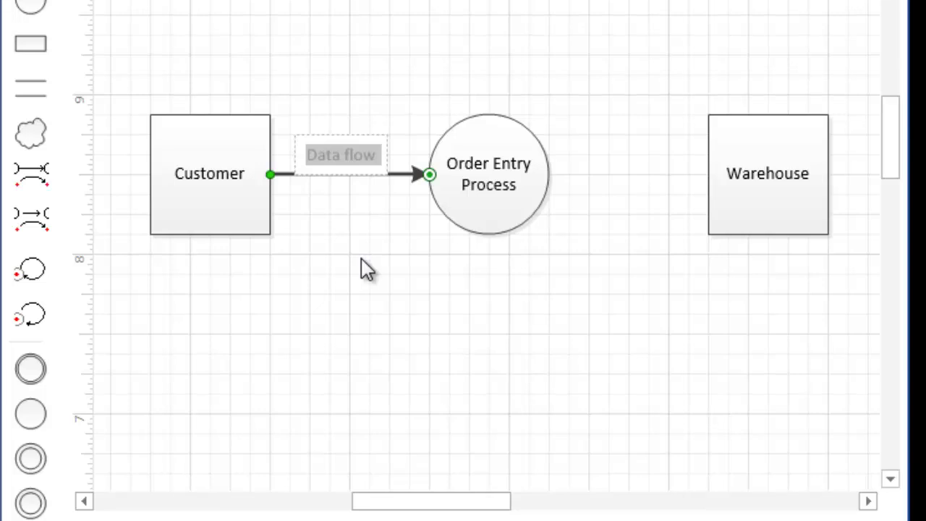
text(Sales Ord)
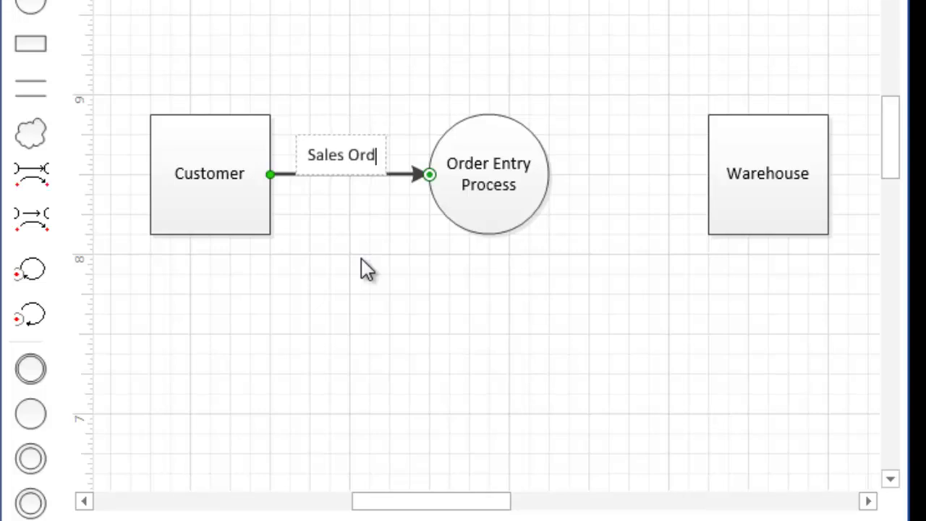
text(er)
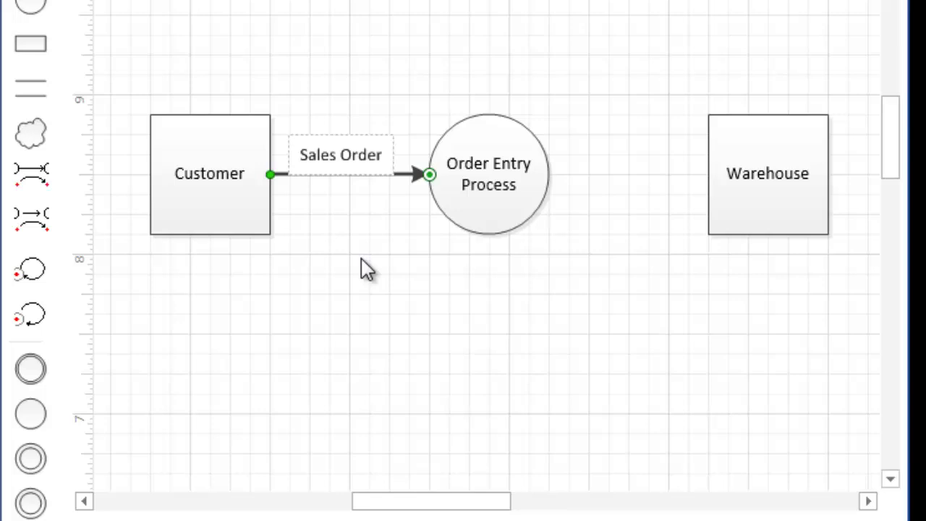
click(329, 243)
Duplicate the Sales Order arrow and connect the copy from the Order Entry Process to Warehouse.
click(352, 174)
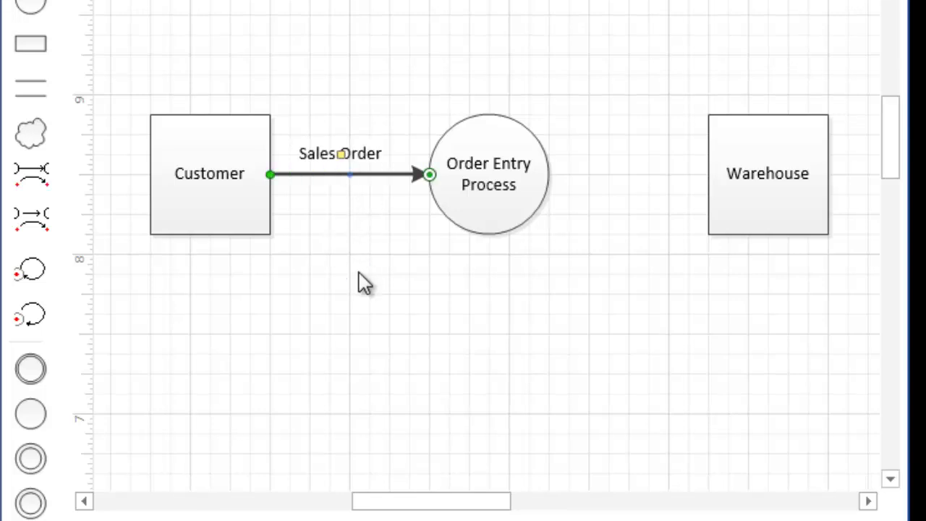
key(ctrl+d)
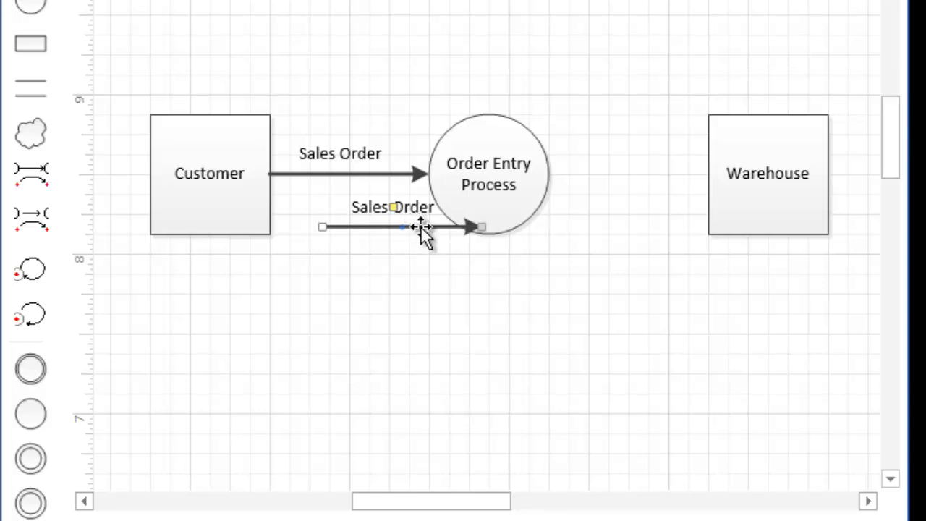
drag(420, 226, 663, 393)
drag(570, 395, 550, 174)
drag(732, 394, 701, 189)
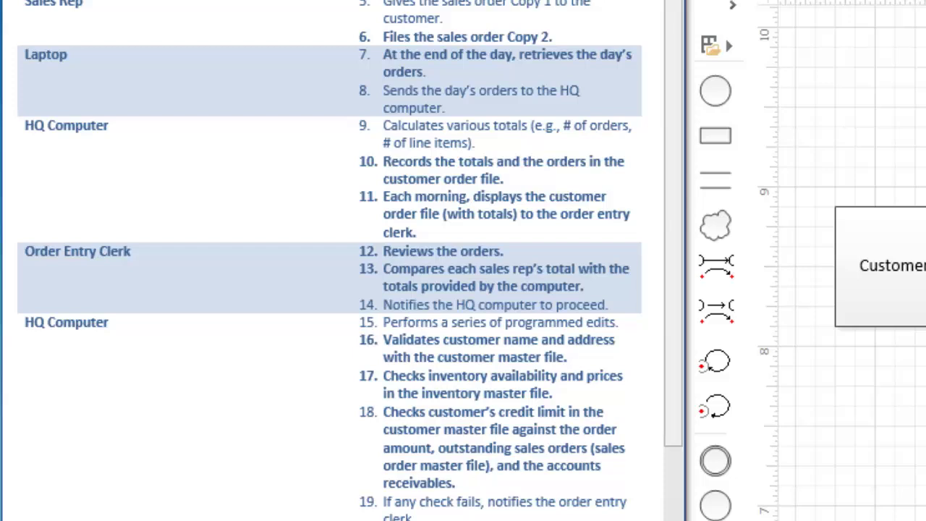
Relabel the data flow between the Order Entry Process and Warehouse as "Picking Ticket".
scroll(517, 390, down, 5)
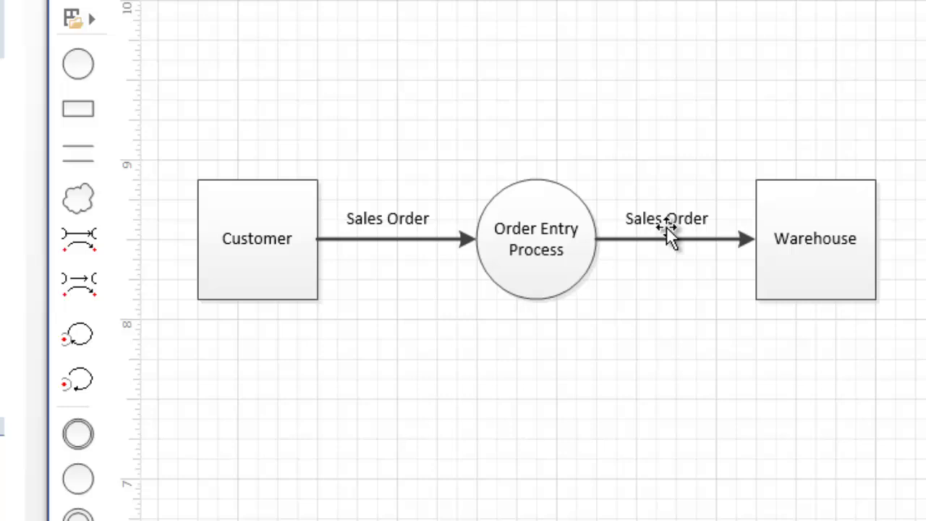
double_click(666, 226)
text(Picking Ticket)
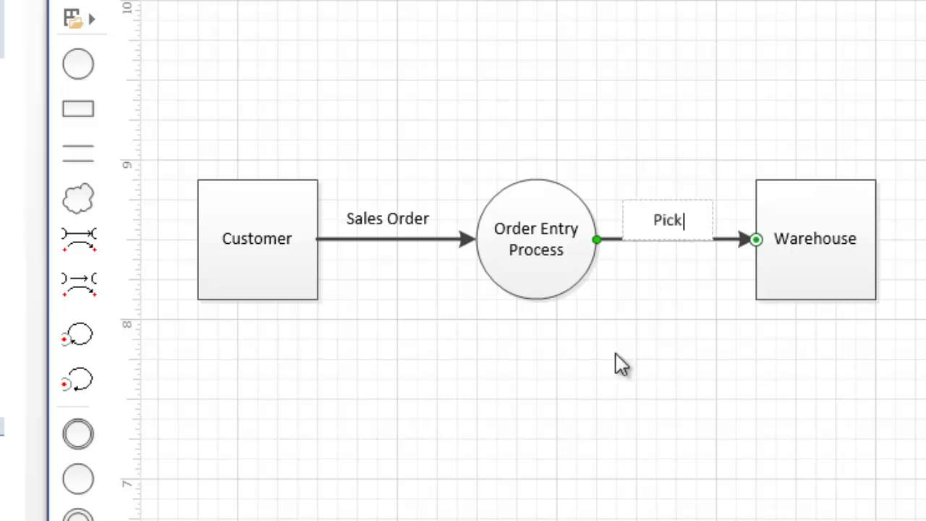
click(620, 364)
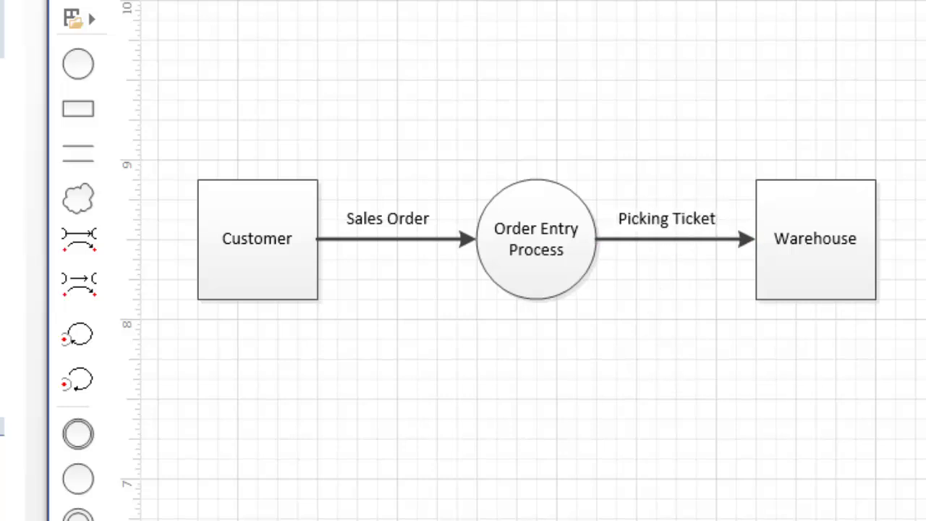